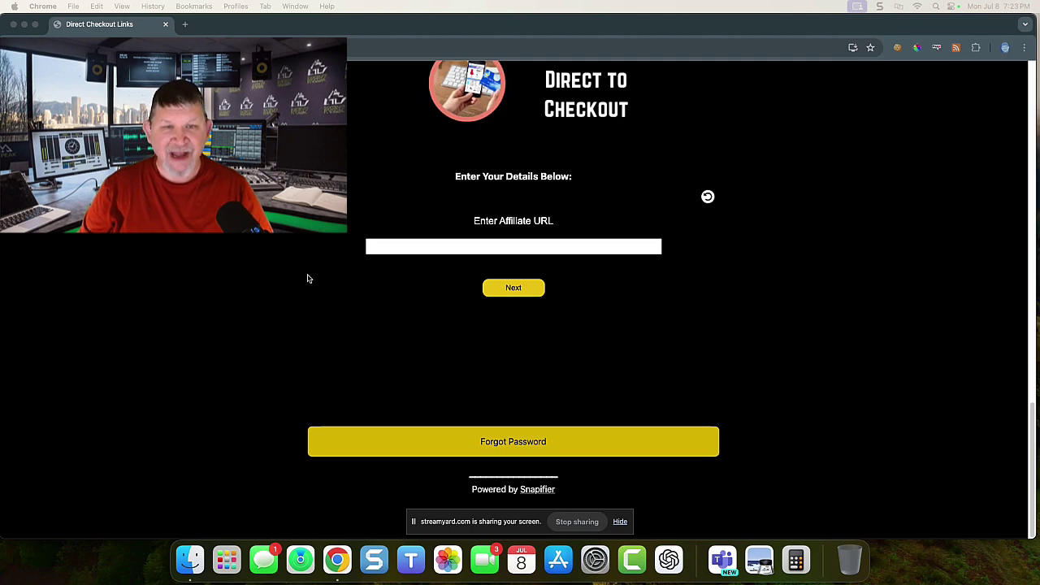
# Enlarge the Direct Checkout Links page by raising the browser zoom to 150% and reducing it one level, and show the affiliate URL form.
pyautogui.rightClick(839, 201)
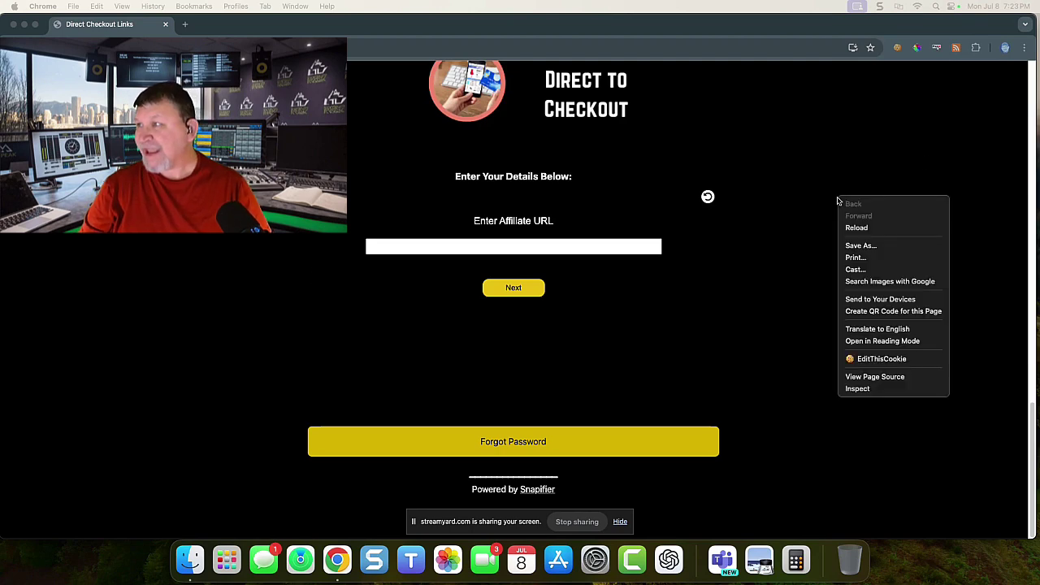
pyautogui.click(965, 110)
pyautogui.click(1025, 47)
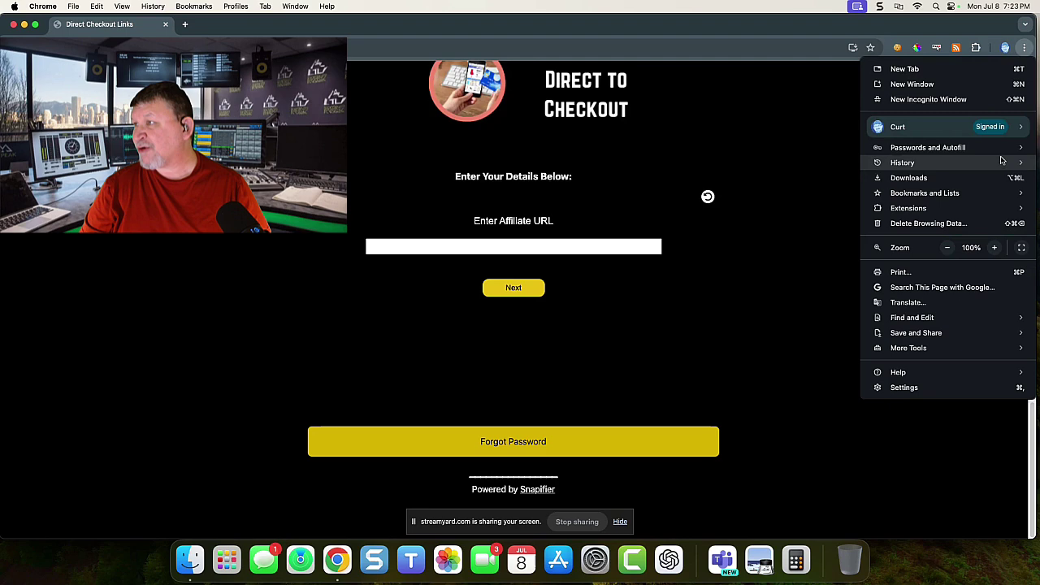
pyautogui.click(997, 248)
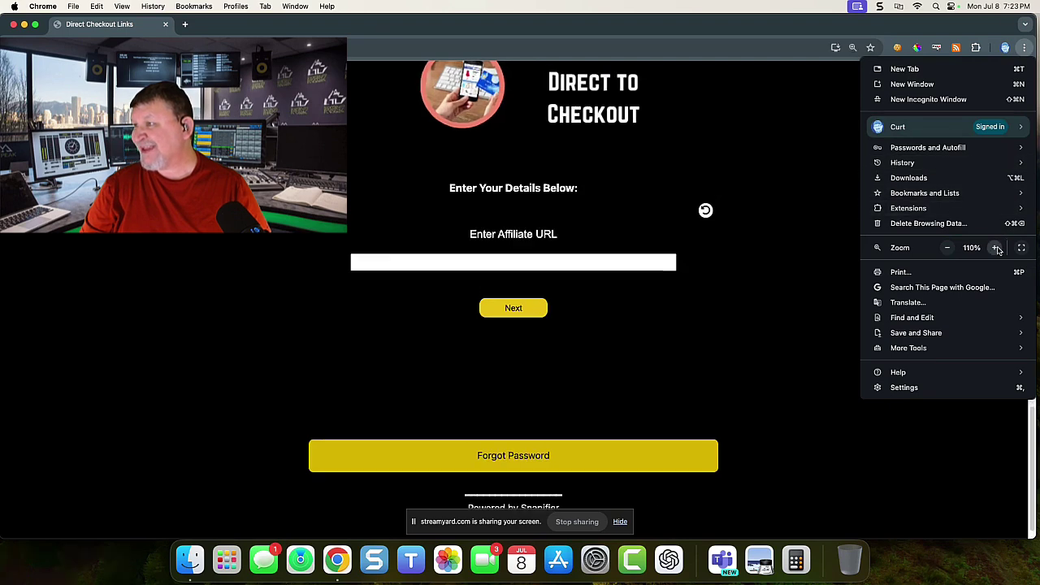
pyautogui.click(997, 248)
pyautogui.click(996, 248)
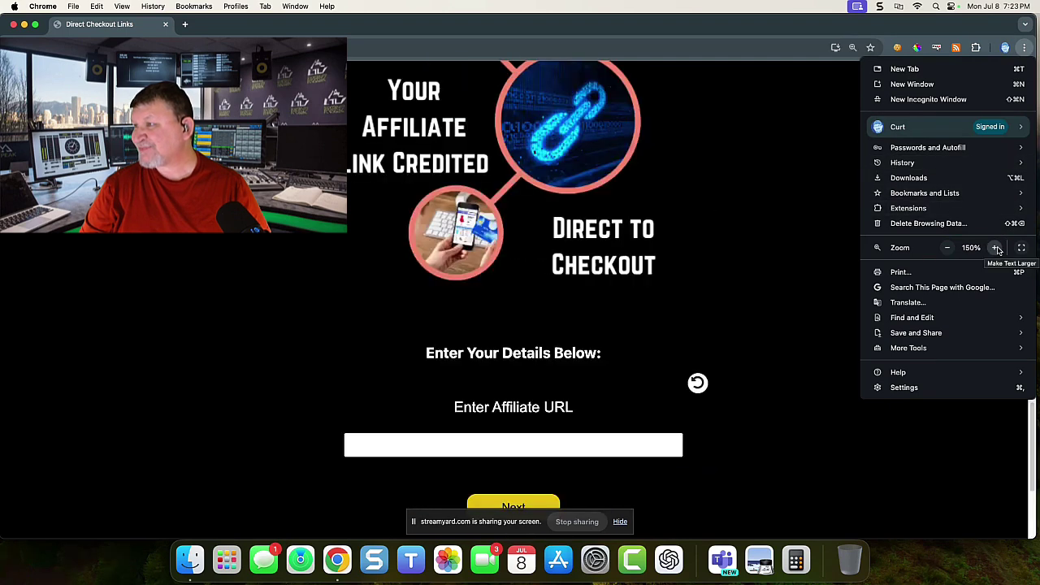
pyautogui.click(947, 247)
pyautogui.click(768, 246)
pyautogui.scroll(3, 767, 246)
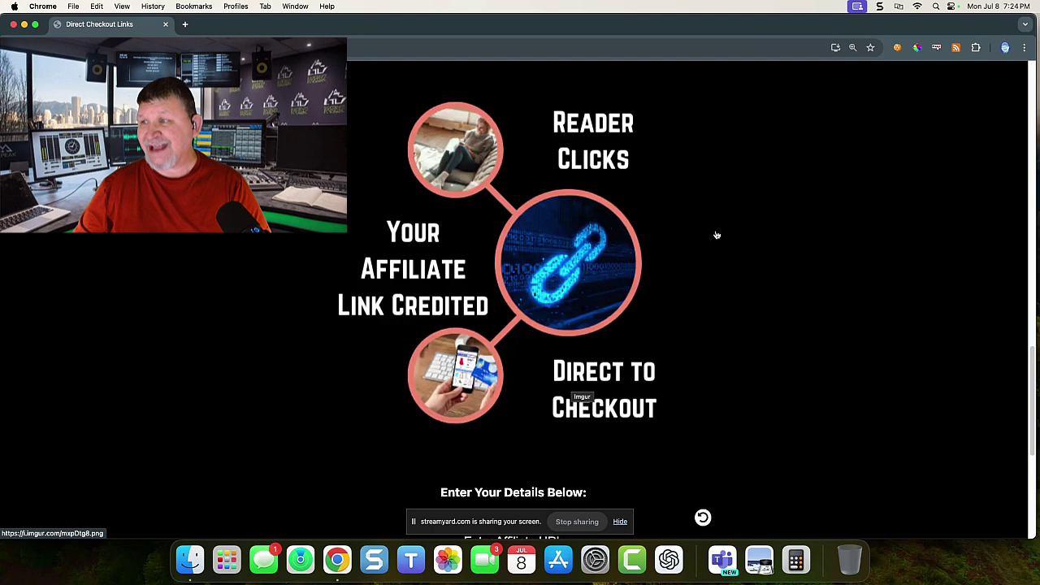
pyautogui.scroll(-1, 695, 282)
pyautogui.scroll(-5, 695, 281)
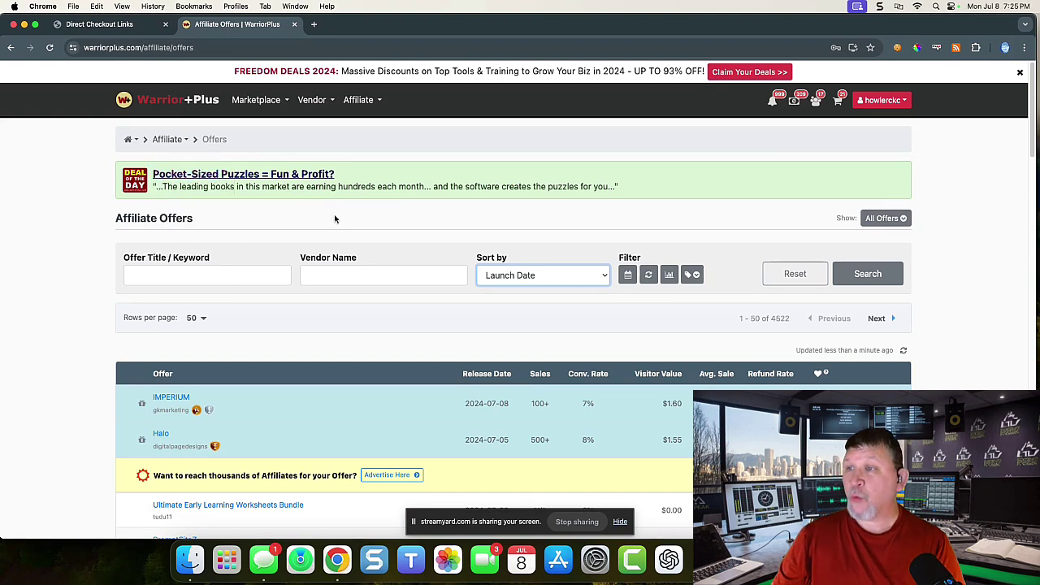
# Get the affiliate link for PromptSiteZ from the WarriorPlus affiliate offers list and copy it.
pyautogui.scroll(-5, 367, 152)
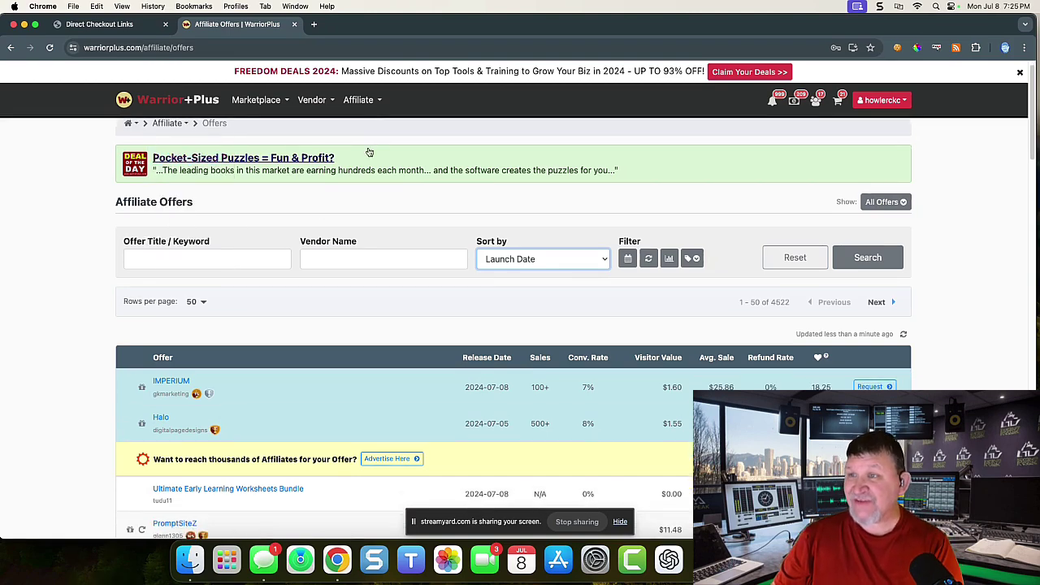
pyautogui.scroll(-2, 374, 199)
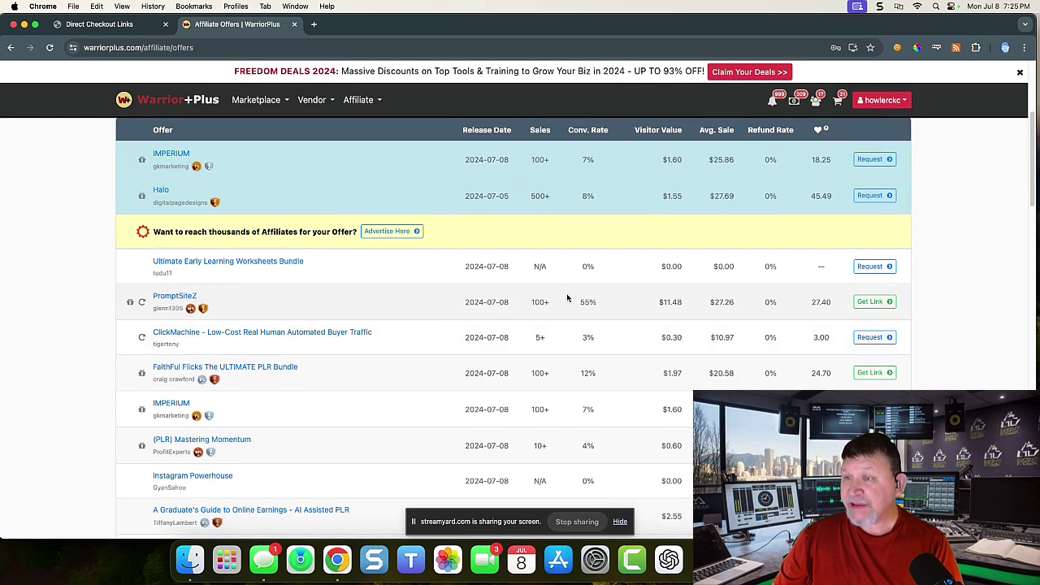
pyautogui.click(869, 303)
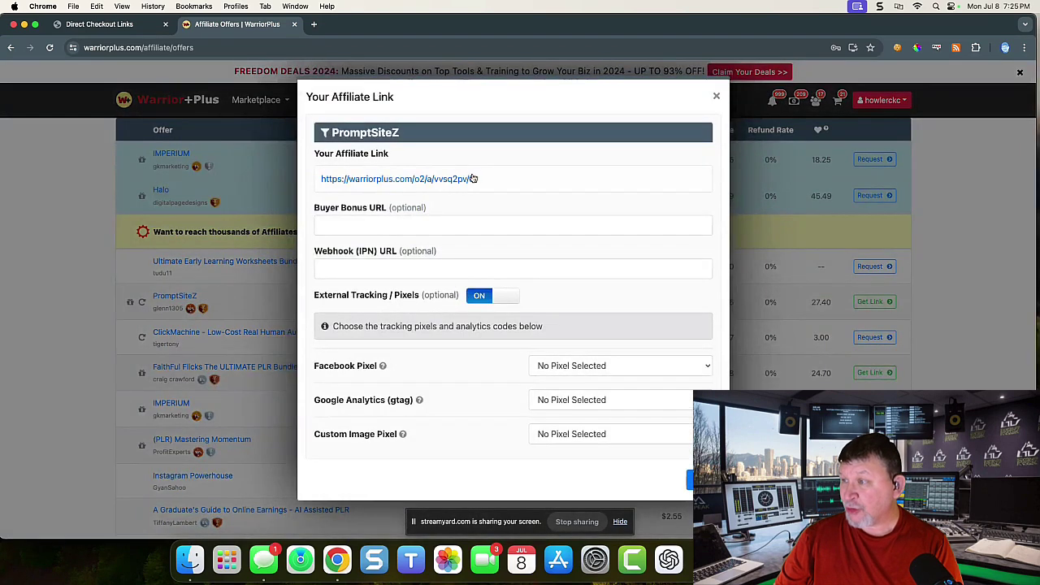
pyautogui.moveTo(477, 179); pyautogui.dragTo(318, 182)
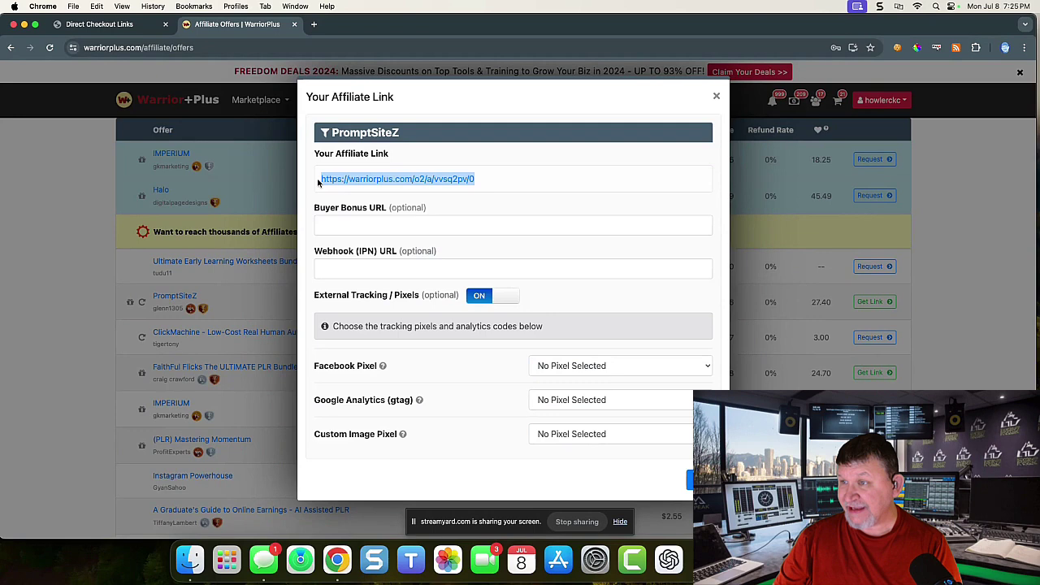
pyautogui.click(114, 25)
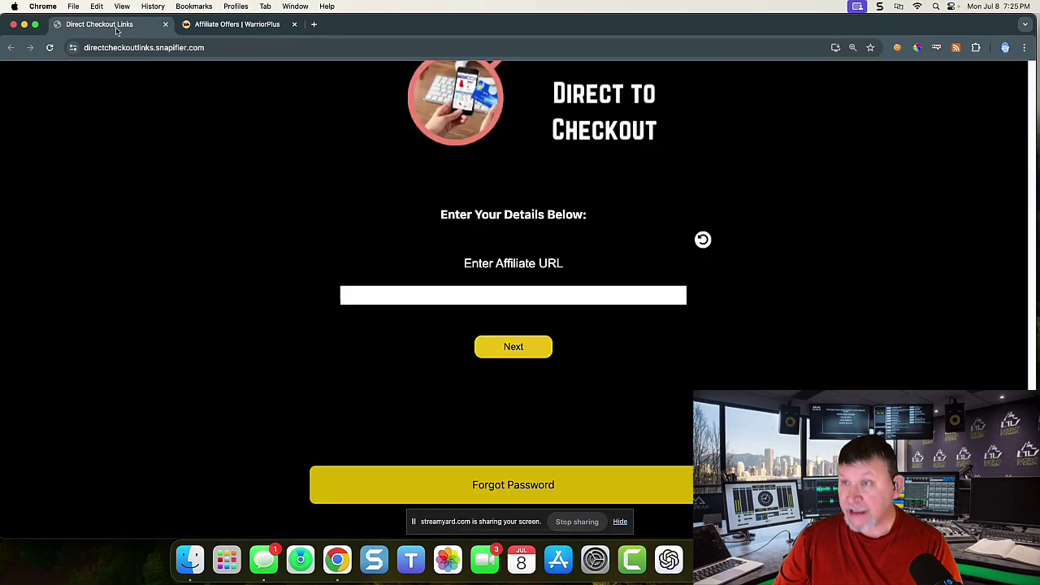
pyautogui.click(424, 296)
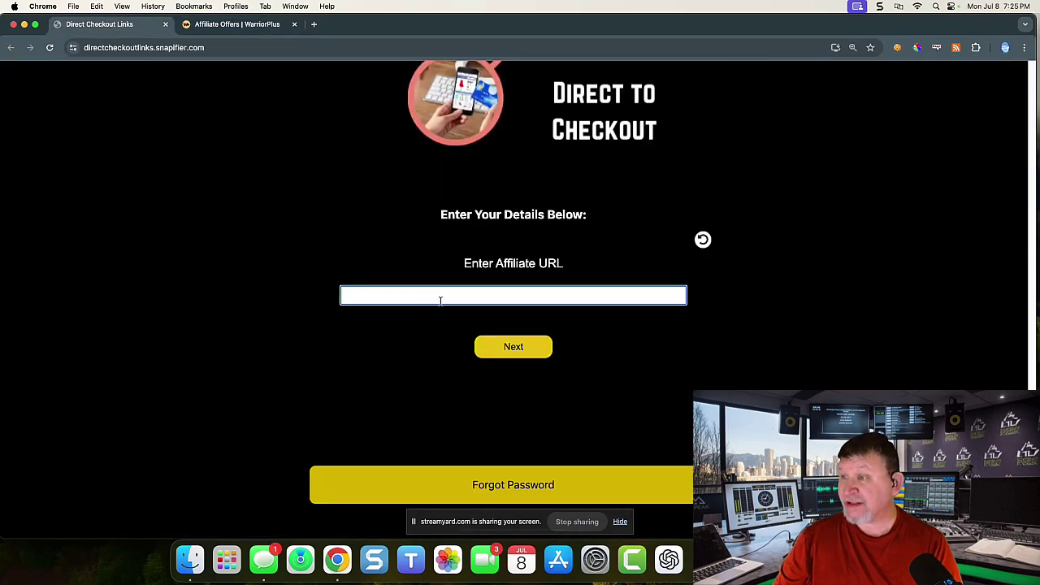
pyautogui.write('https://warriorplus.com/o2/a/vwq2jw/0')
pyautogui.click(513, 347)
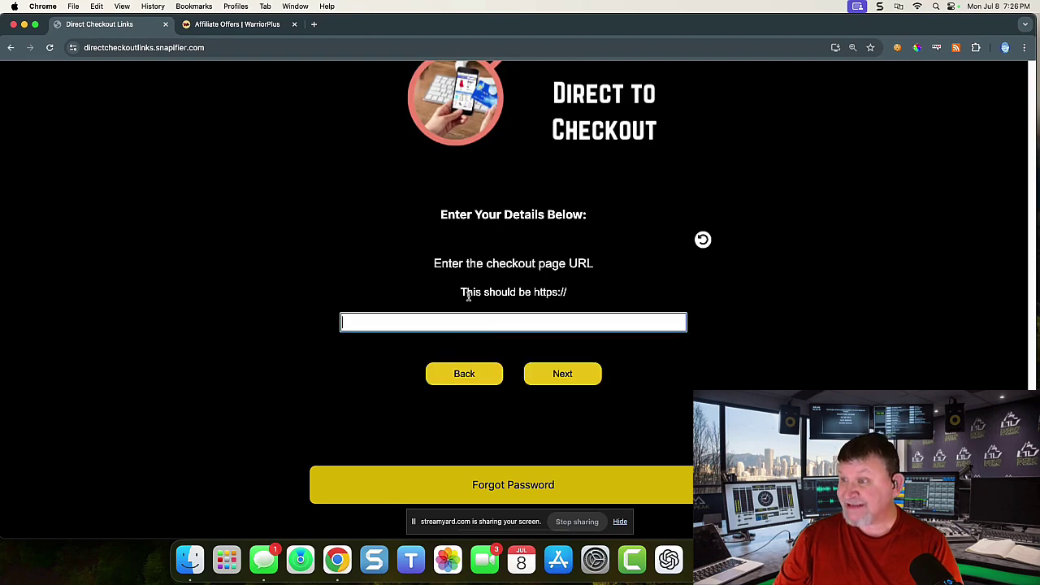
# Open the copied PromptSiteZ affiliate link in a new browser tab.
pyautogui.click(313, 24)
pyautogui.press('super+v')
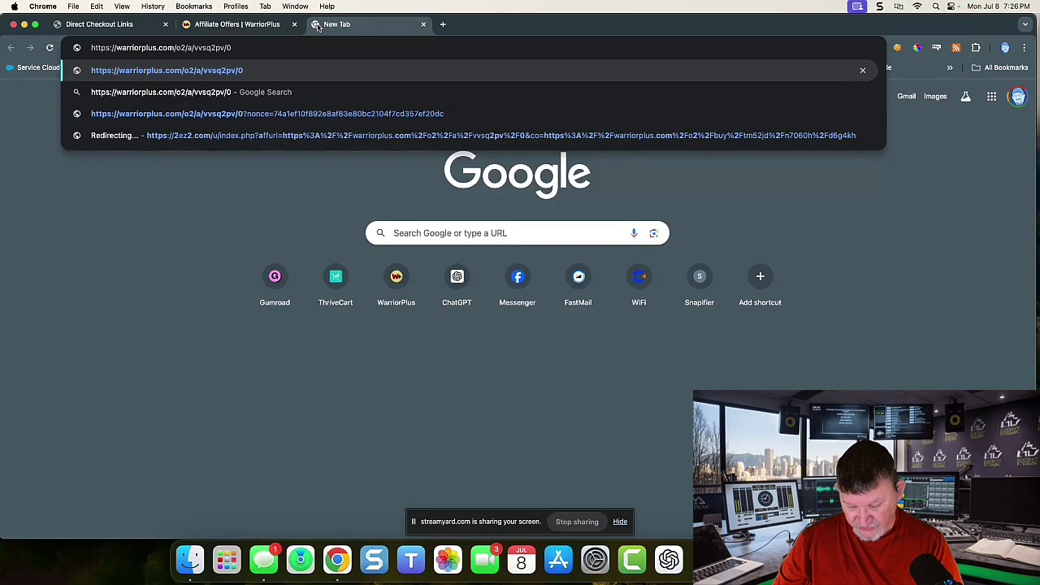
pyautogui.press('Return')
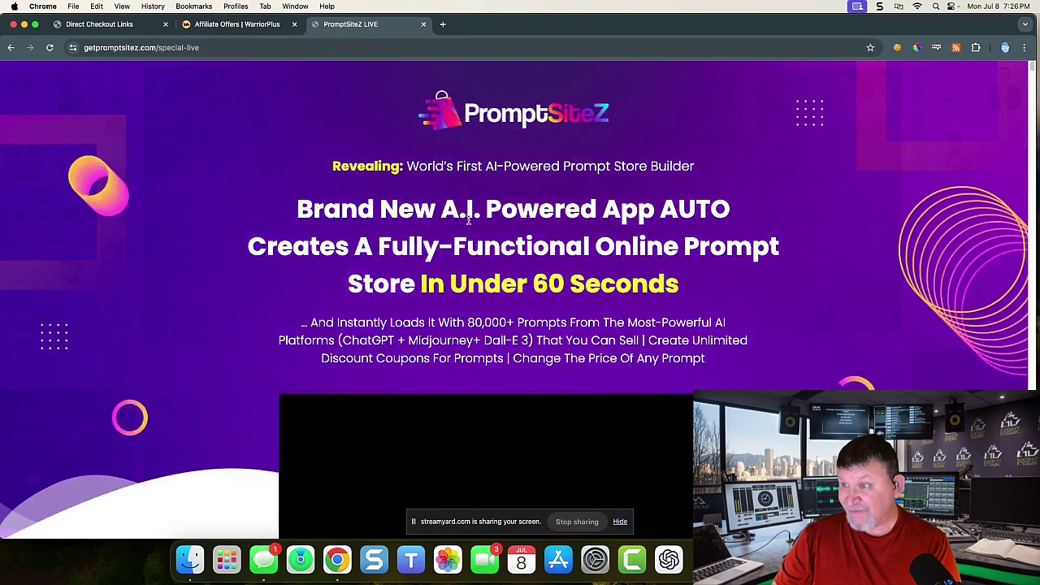
# Dismiss the discount popup on the PromptSiteZ sales page and open the checkout page through its purchase offer.
pyautogui.scroll(-10, 464, 223)
pyautogui.scroll(-20, 464, 223)
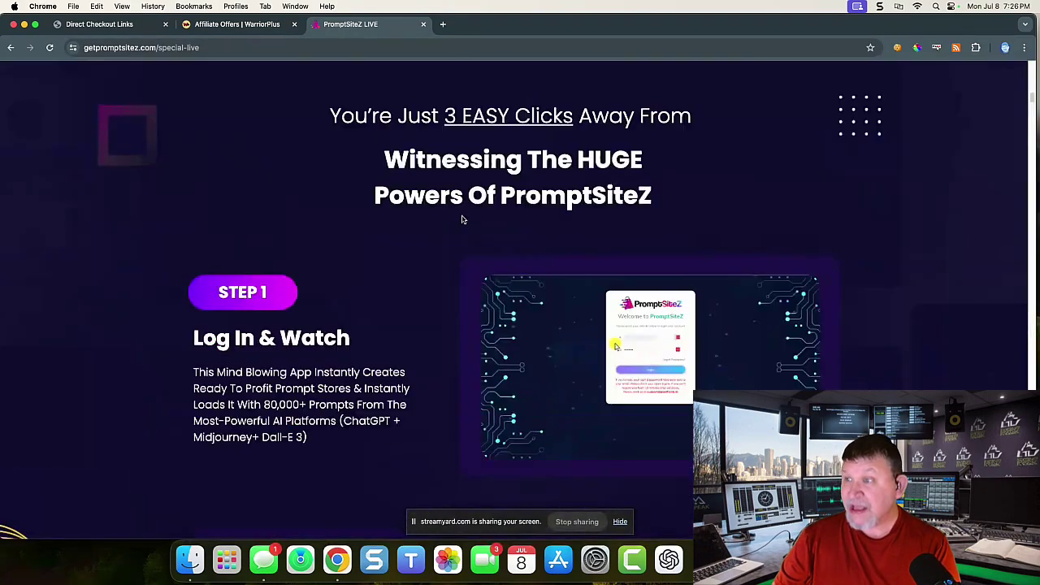
pyautogui.scroll(20, 460, 221)
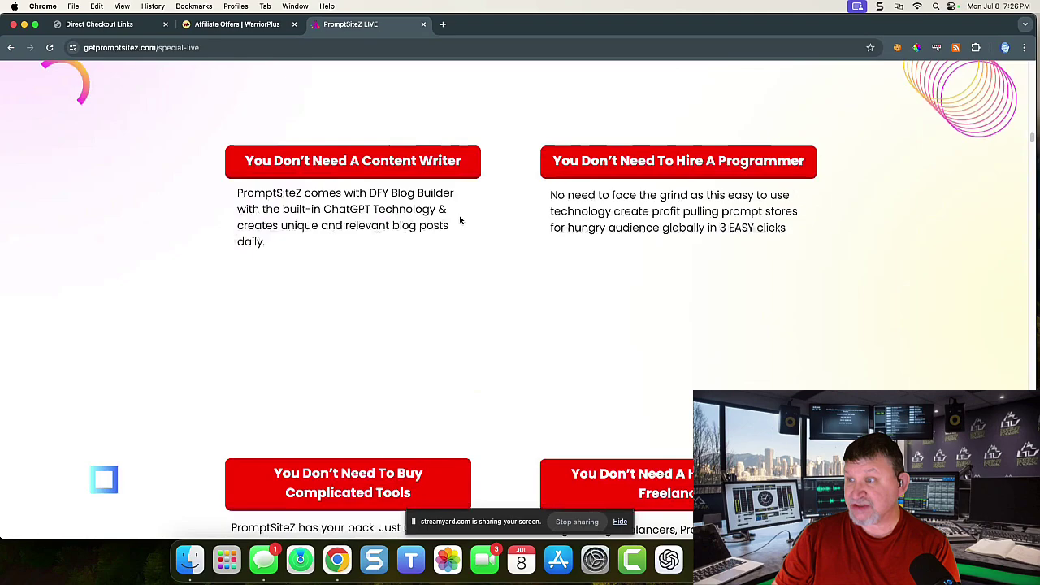
pyautogui.scroll(-20, 461, 219)
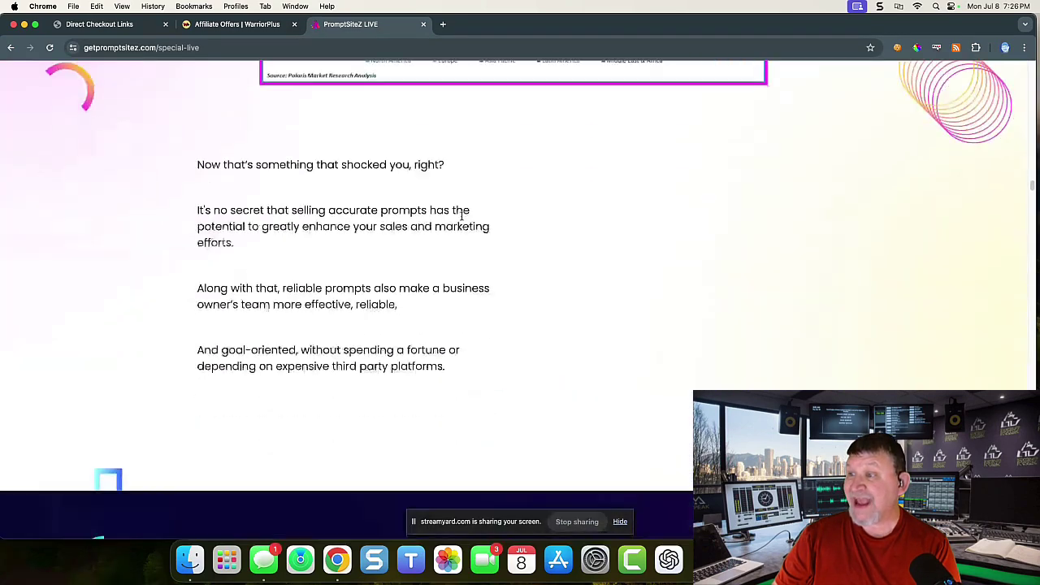
pyautogui.scroll(-10, 611, 223)
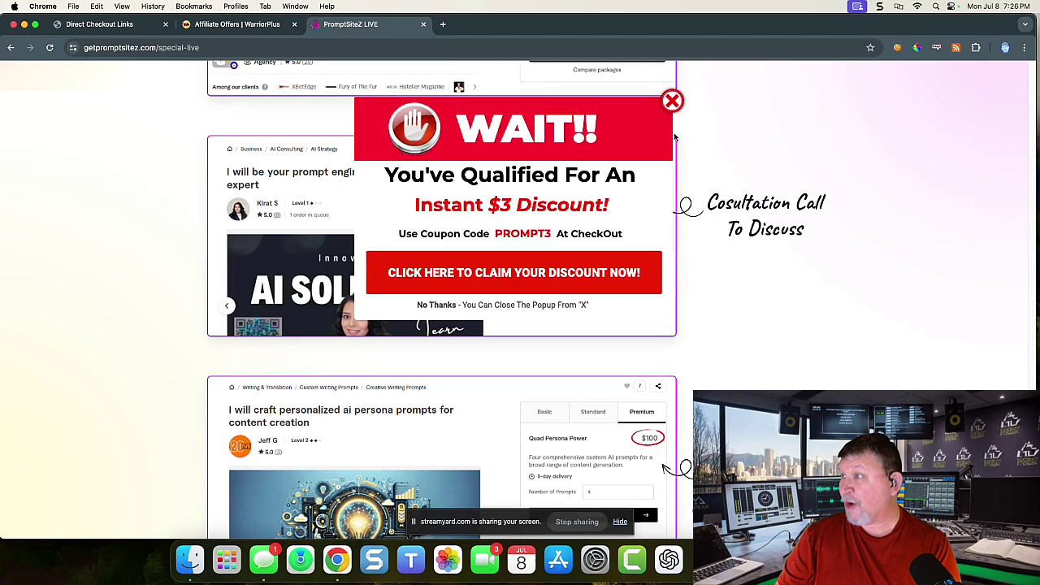
pyautogui.click(674, 103)
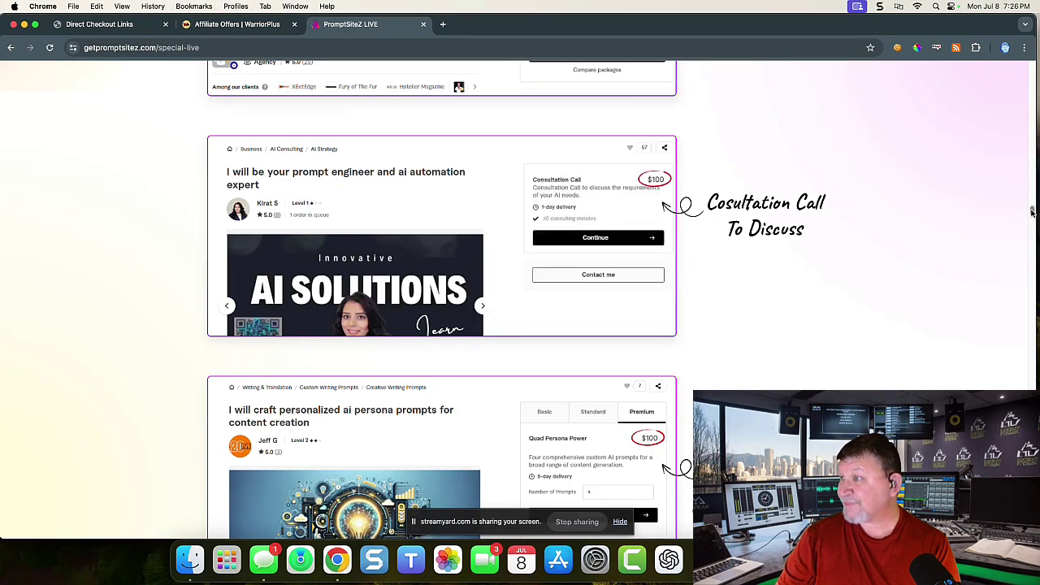
pyautogui.scroll(-20, 1036, 213)
pyautogui.scroll(-5, 675, 346)
pyautogui.scroll(15, 675, 346)
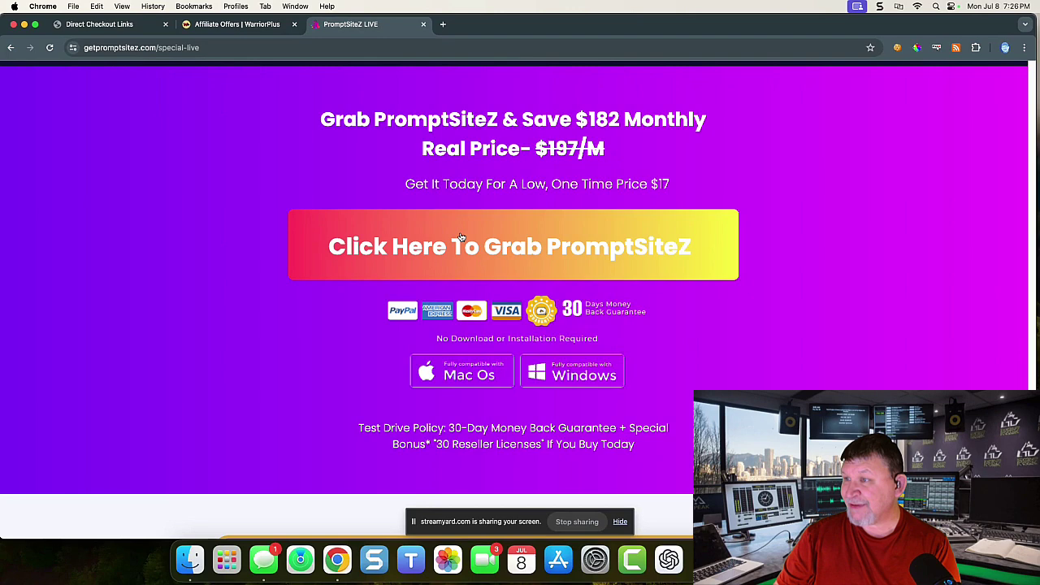
pyautogui.click(461, 236)
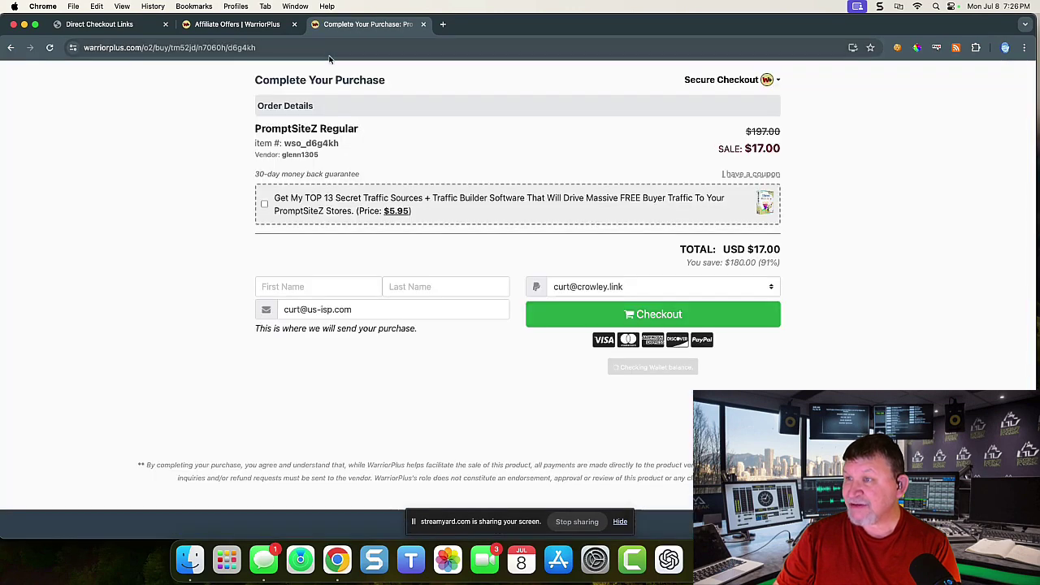
# Copy the WarriorPlus checkout page's address and submit it as the checkout page URL in the Direct Checkout Links form.
pyautogui.click(307, 48)
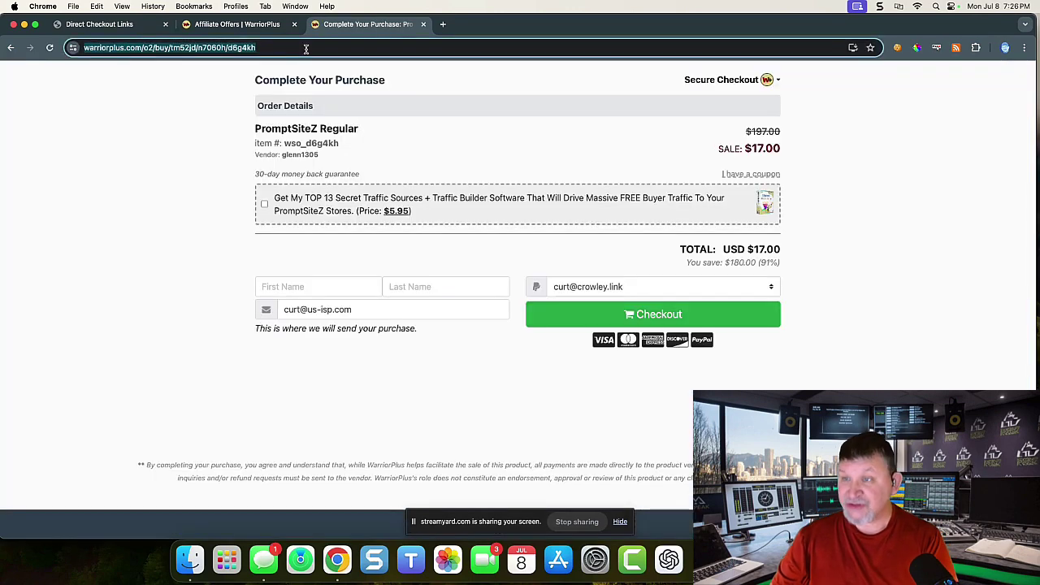
pyautogui.press('super+c')
pyautogui.click(150, 25)
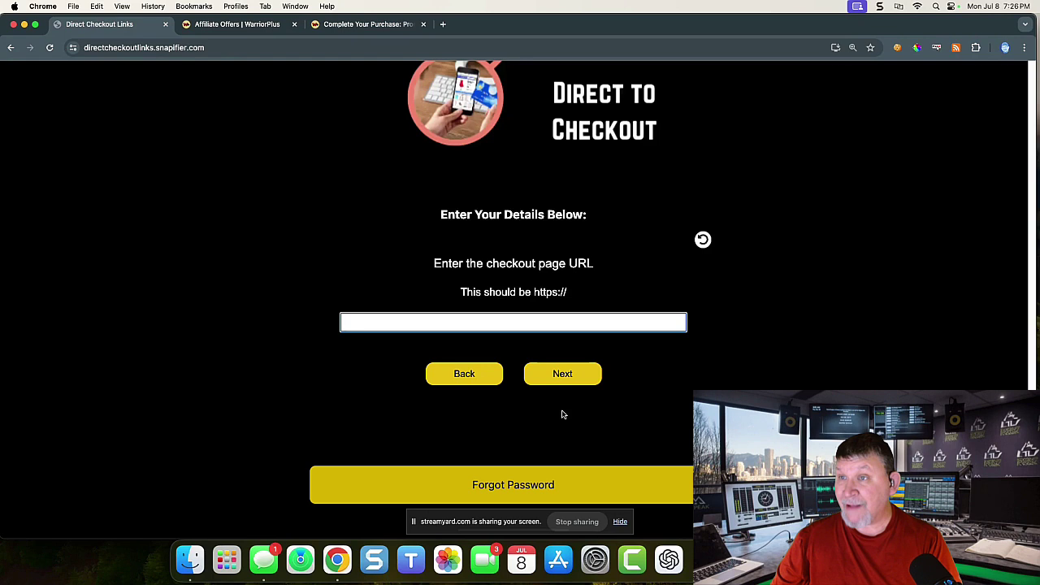
pyautogui.click(459, 322)
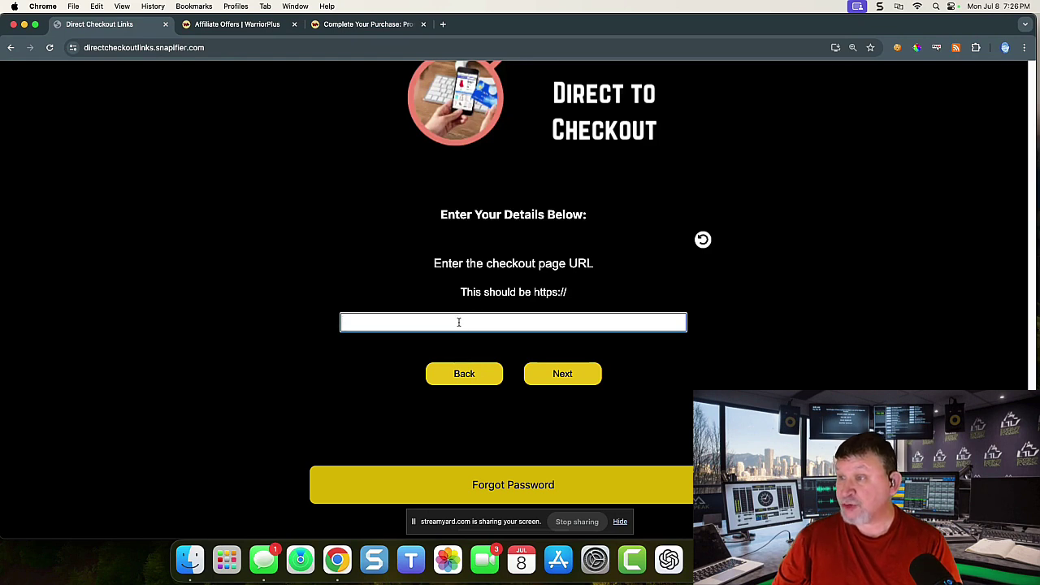
pyautogui.press('super+v')
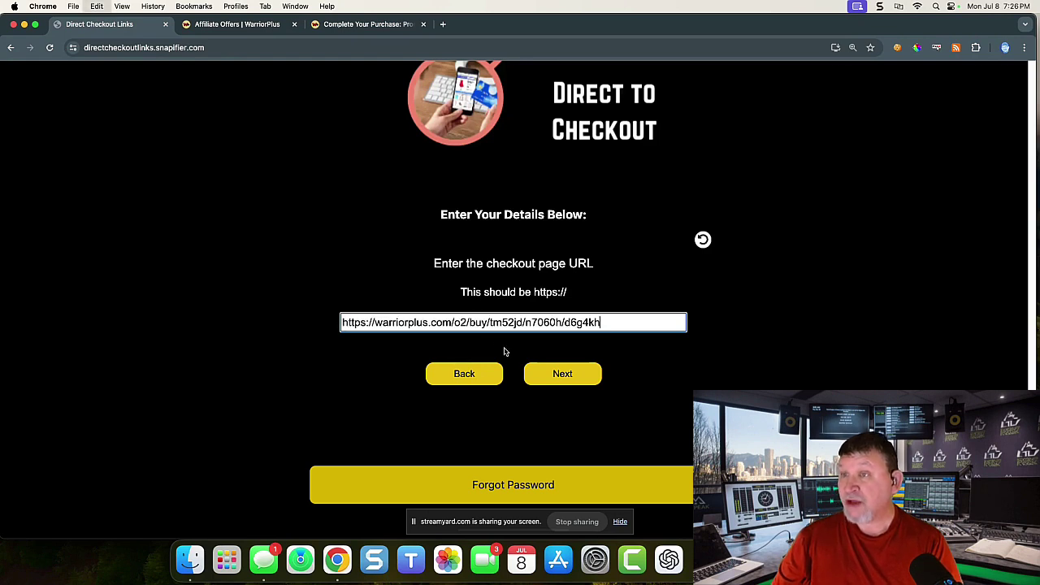
pyautogui.click(559, 376)
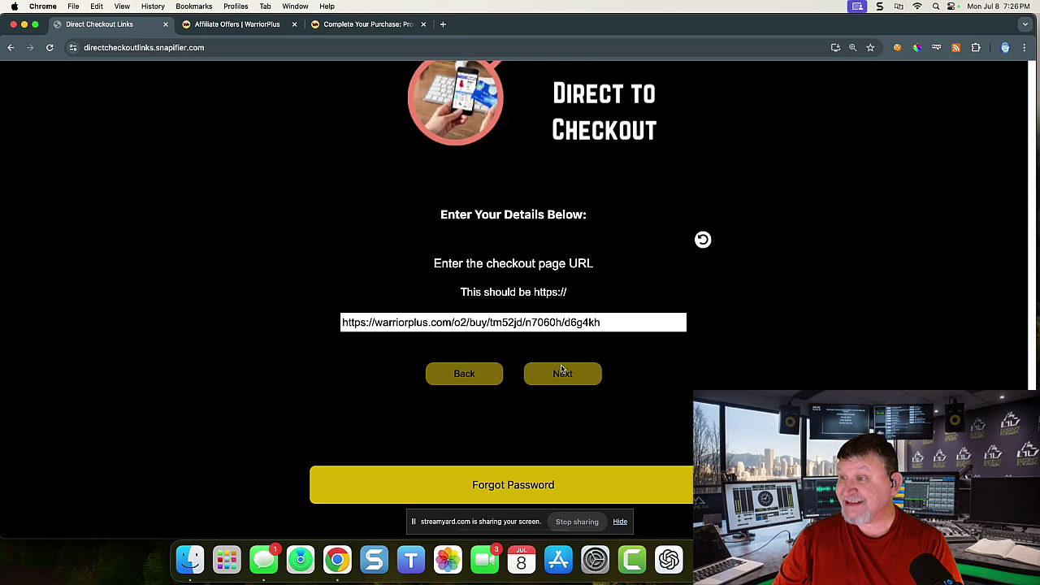
# Copy the generated short URL and open it in a new browser tab to test the redirect.
pyautogui.moveTo(576, 340); pyautogui.dragTo(461, 340)
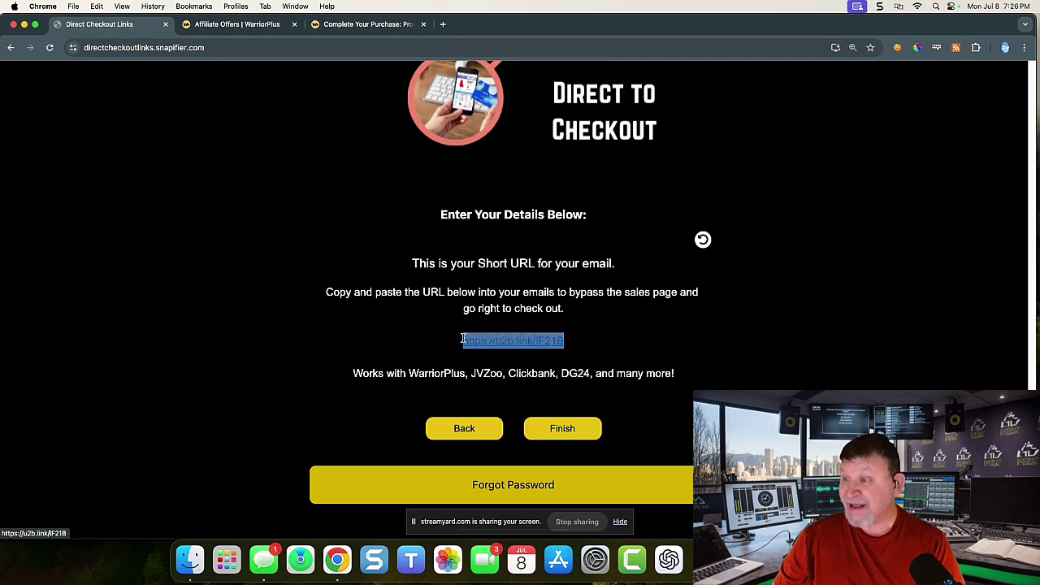
pyautogui.click(444, 25)
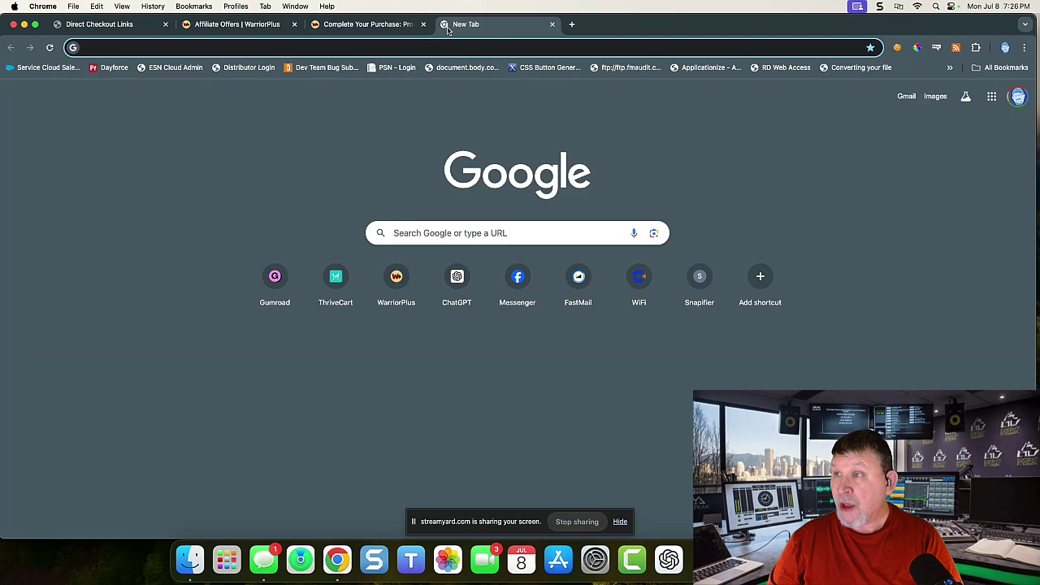
pyautogui.press('super+v')
pyautogui.press('Return')
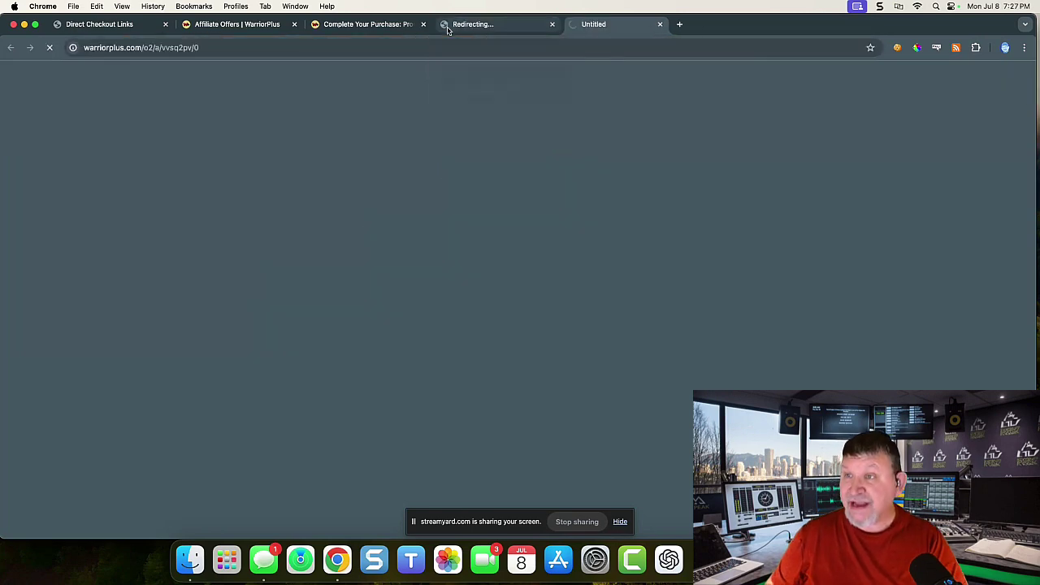